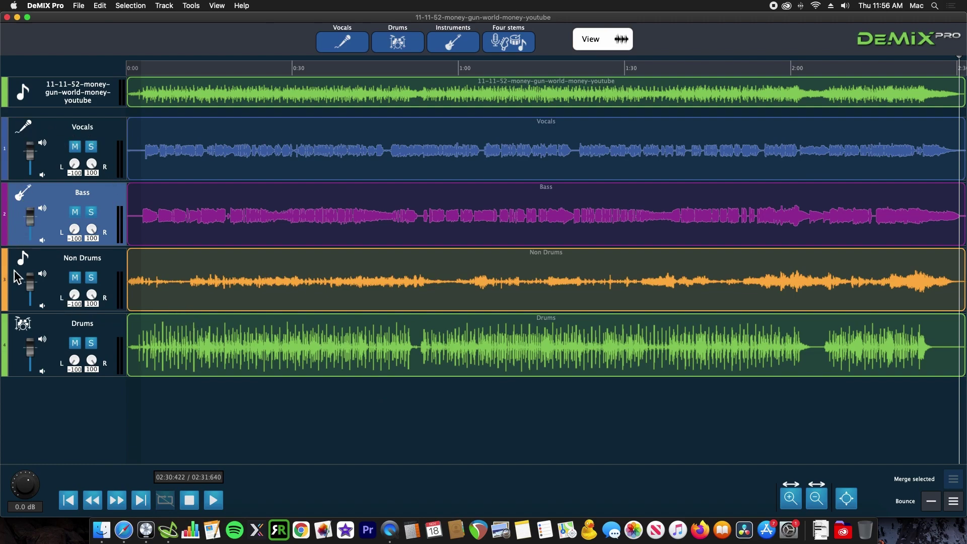
- Solo the Vocals stem and play it from about 0:17, then from near the song's start
{"action": "left_click", "coordinate": [91, 147]}
{"action": "left_click", "coordinate": [91, 212]}
{"action": "left_click", "coordinate": [224, 171]}
{"action": "left_click", "coordinate": [222, 162]}
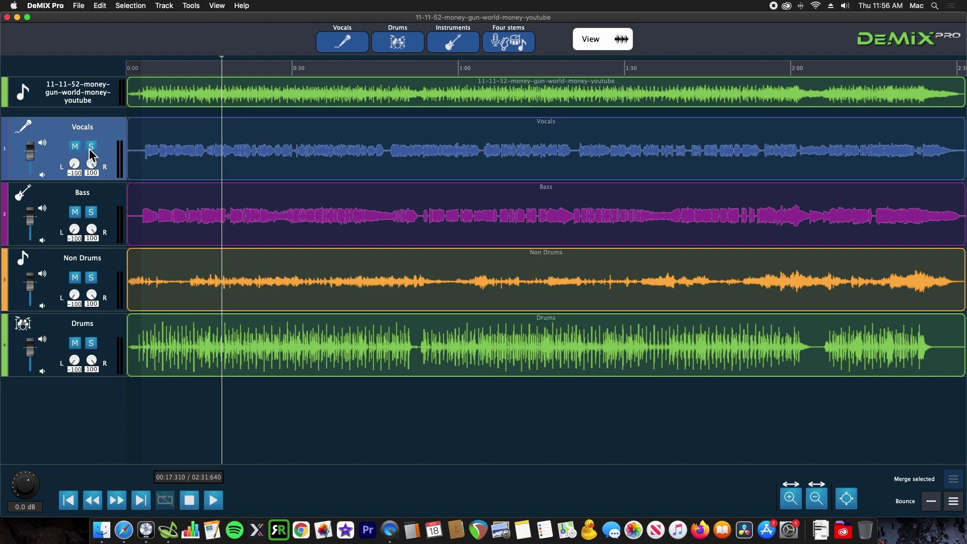
{"action": "key", "text": "space"}
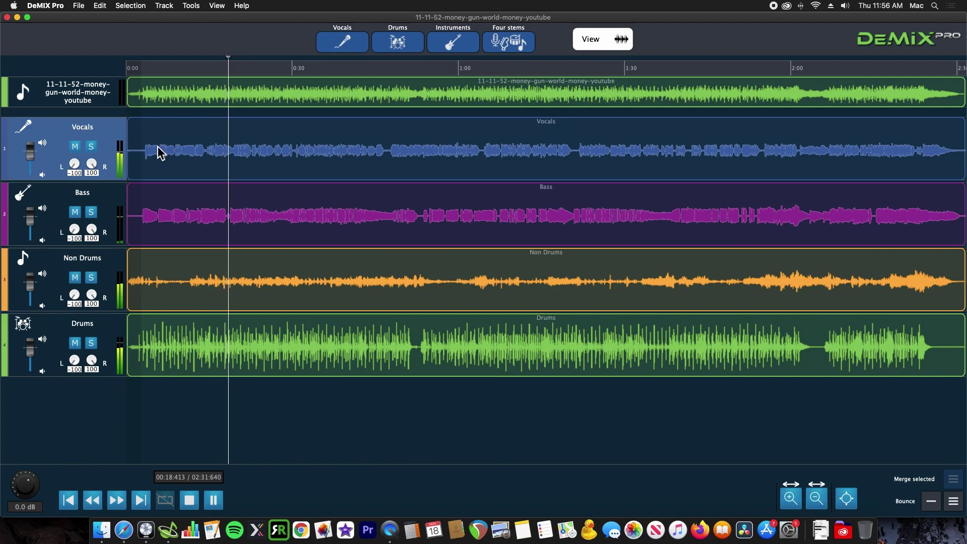
{"action": "left_click", "coordinate": [148, 153]}
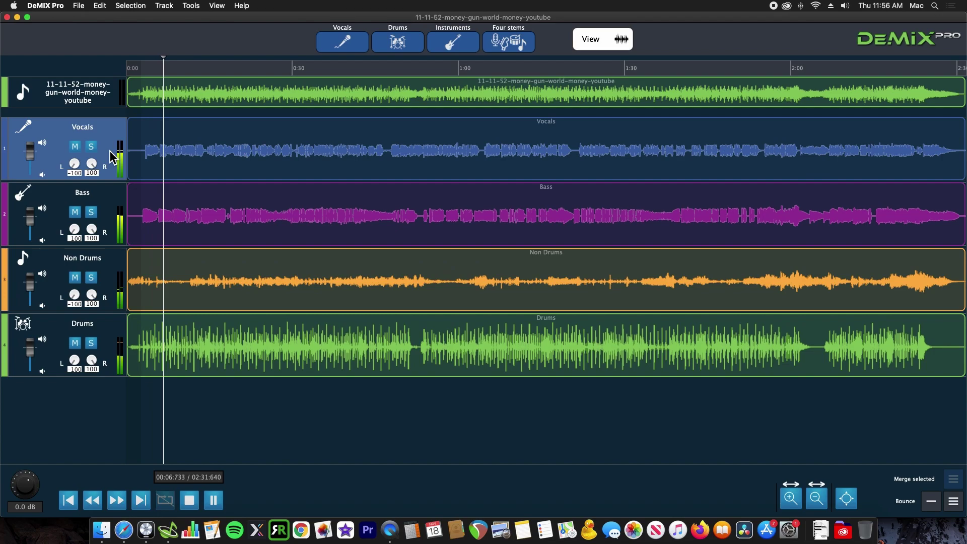
- Mute the Vocals stem and play the remaining mix from the very start
{"action": "left_click", "coordinate": [80, 149]}
{"action": "key", "text": "space"}
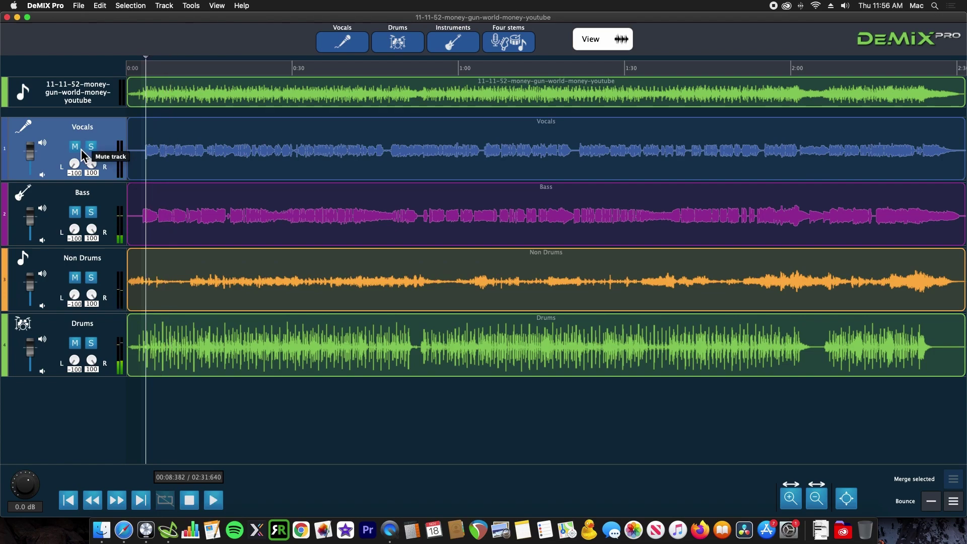
{"action": "left_click", "coordinate": [135, 150]}
{"action": "key", "text": "space"}
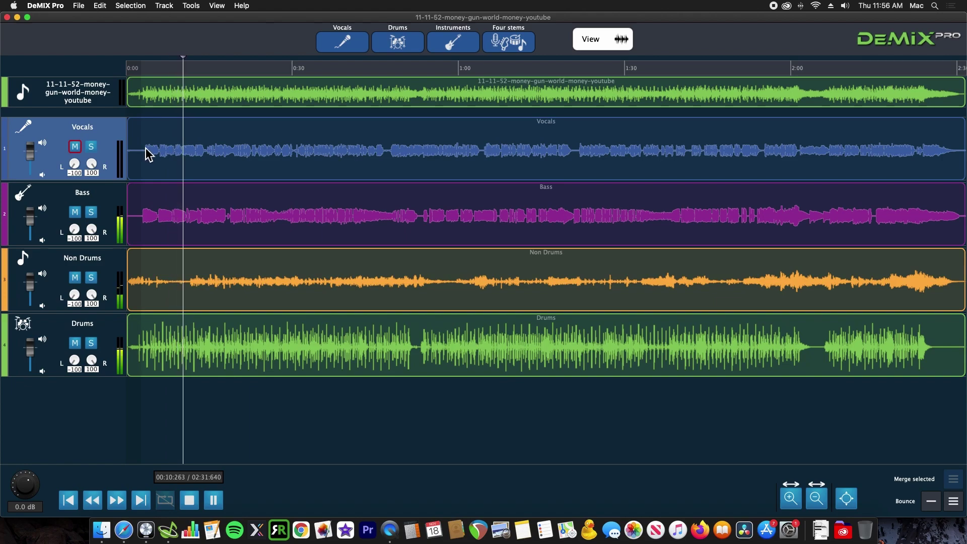
- Audition the vocal-less mix at about 1:01 and 1:55, then stop playback
{"action": "left_click", "coordinate": [467, 153]}
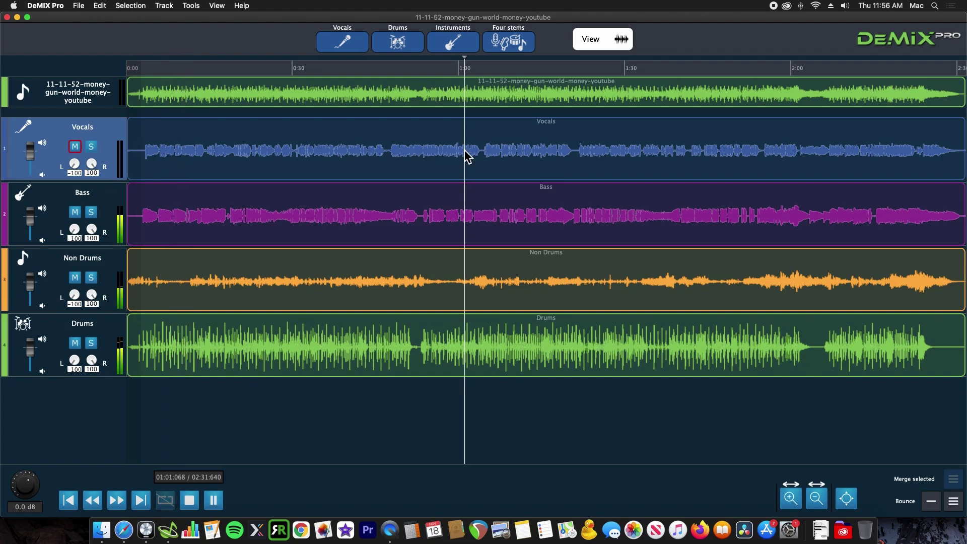
{"action": "left_click", "coordinate": [765, 162]}
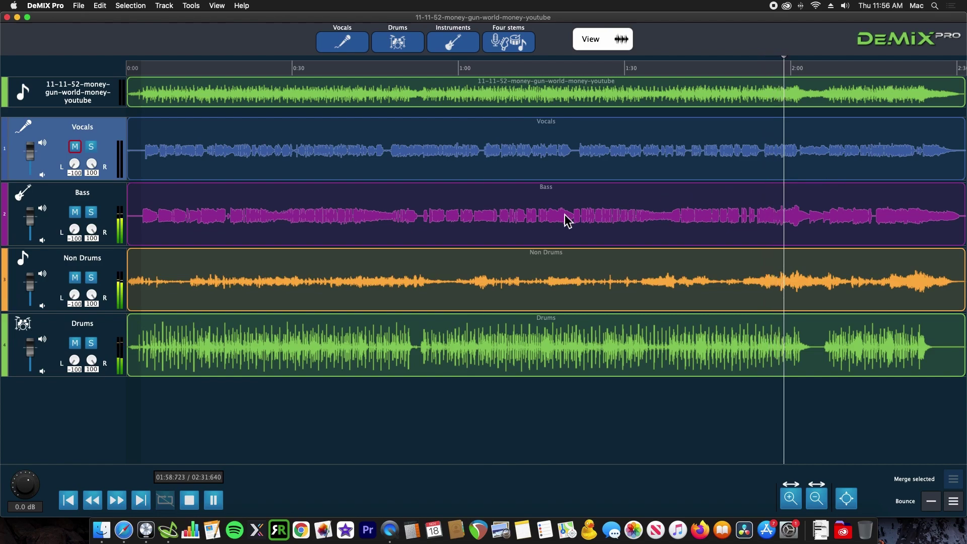
{"action": "key", "text": "space"}
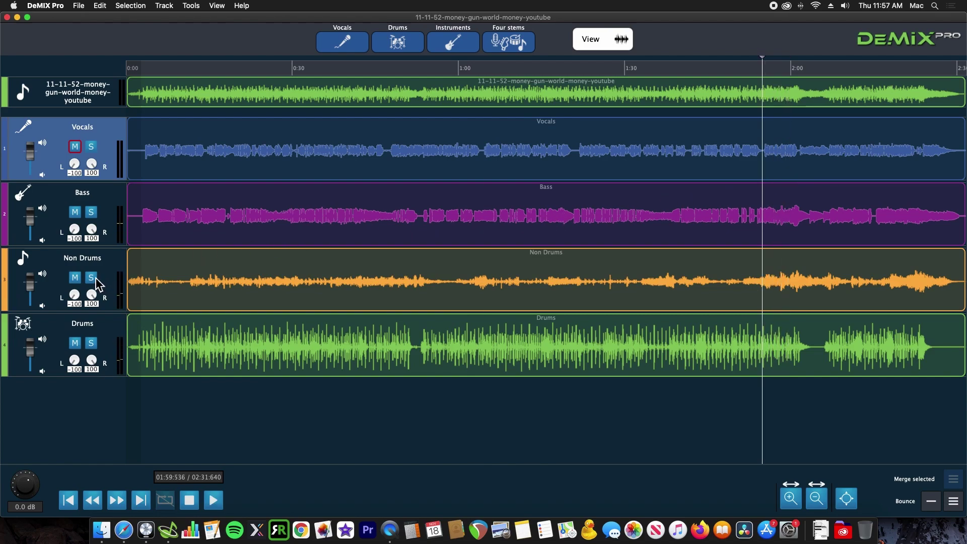
- Solo the Non Drums stem, play it from about 0:14, and stop shortly after
{"action": "left_click", "coordinate": [91, 277]}
{"action": "left_click", "coordinate": [204, 232]}
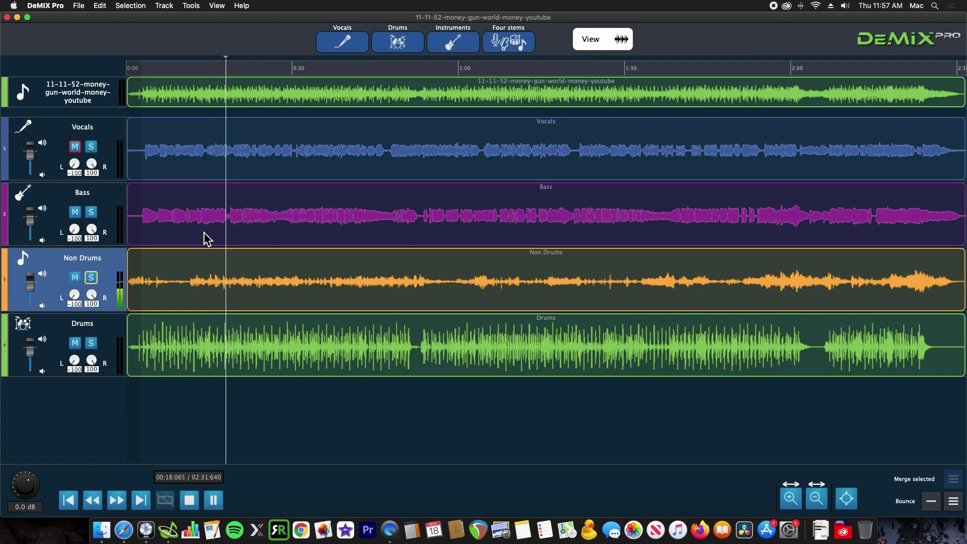
{"action": "key", "text": "space"}
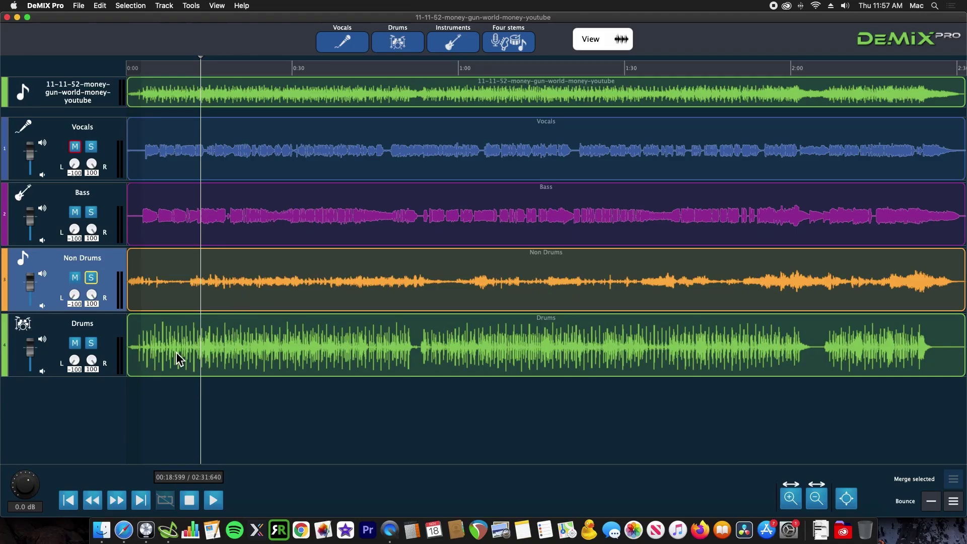
- Solo the Bass stem and play it from near the start, then at 1:38, 2:15 and 1:05
{"action": "left_click", "coordinate": [91, 212]}
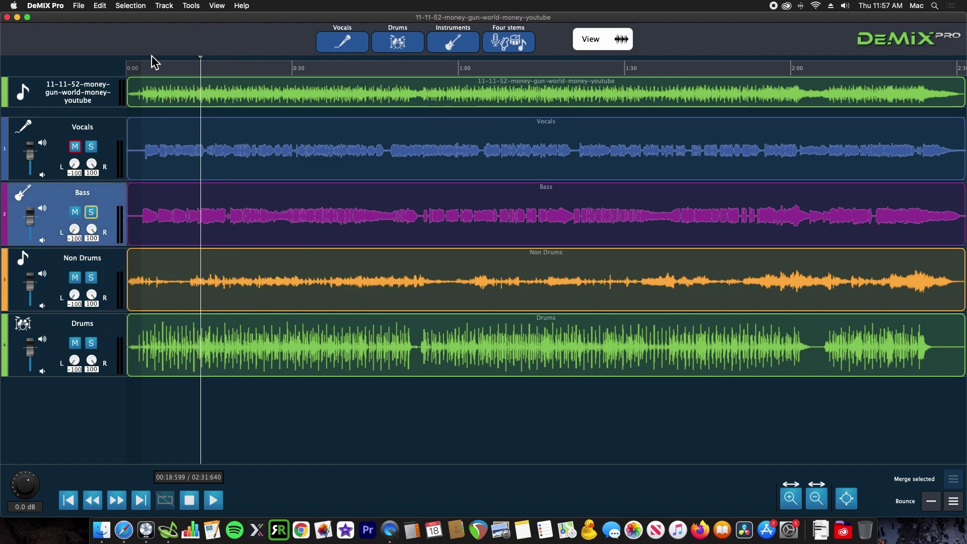
{"action": "left_click", "coordinate": [149, 72]}
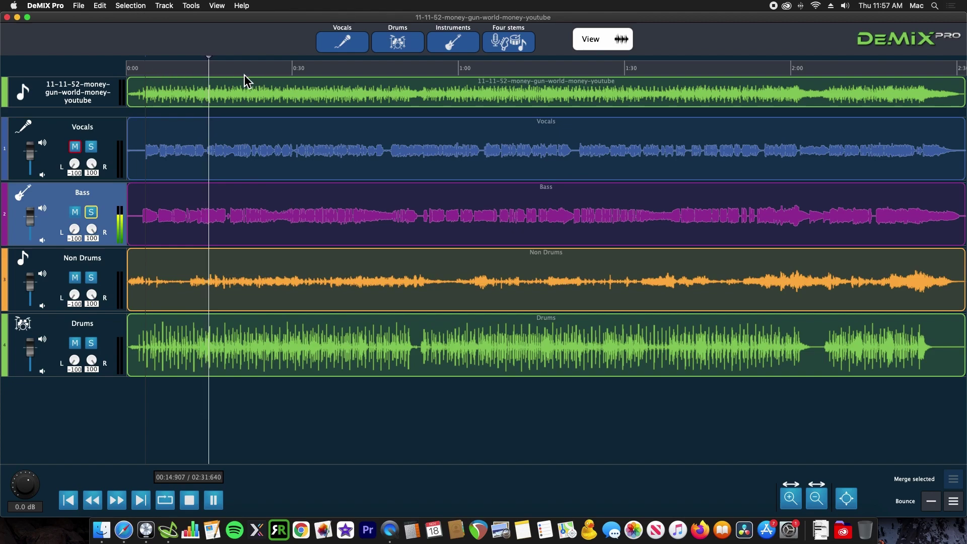
{"action": "left_click", "coordinate": [222, 73]}
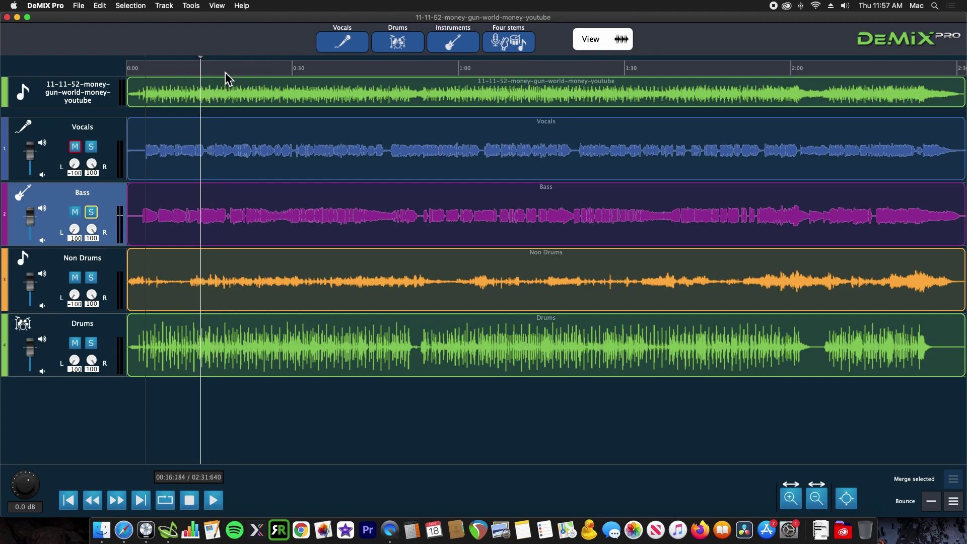
{"action": "left_click", "coordinate": [224, 86]}
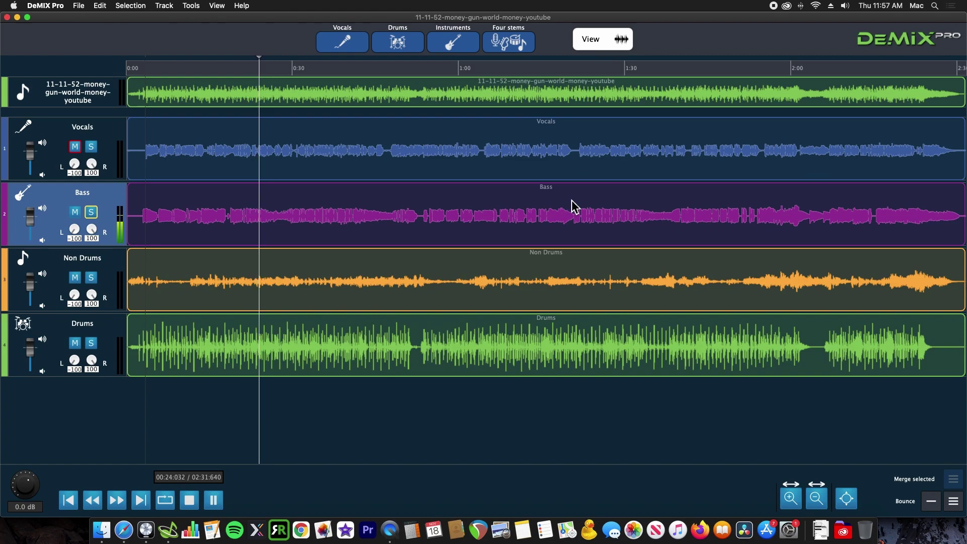
{"action": "left_click", "coordinate": [664, 199]}
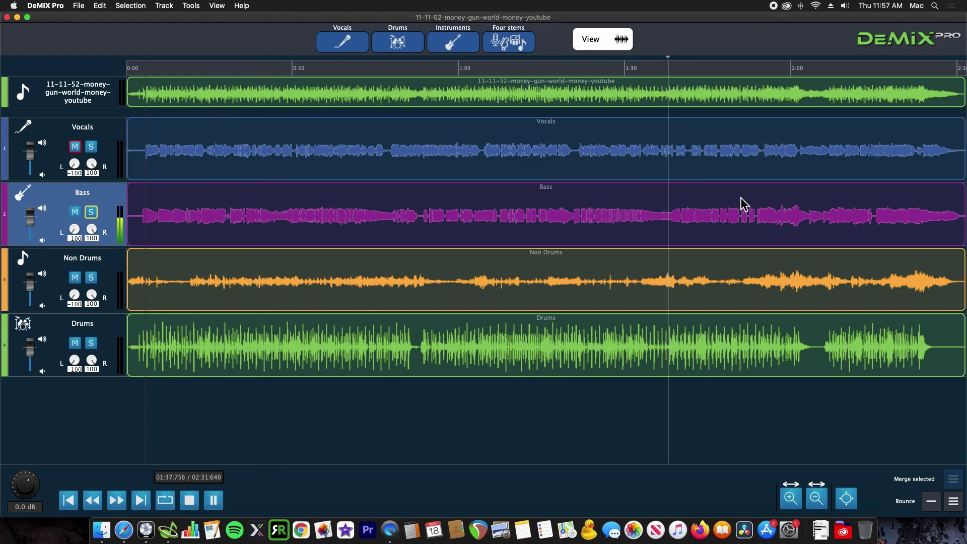
{"action": "left_click", "coordinate": [880, 214]}
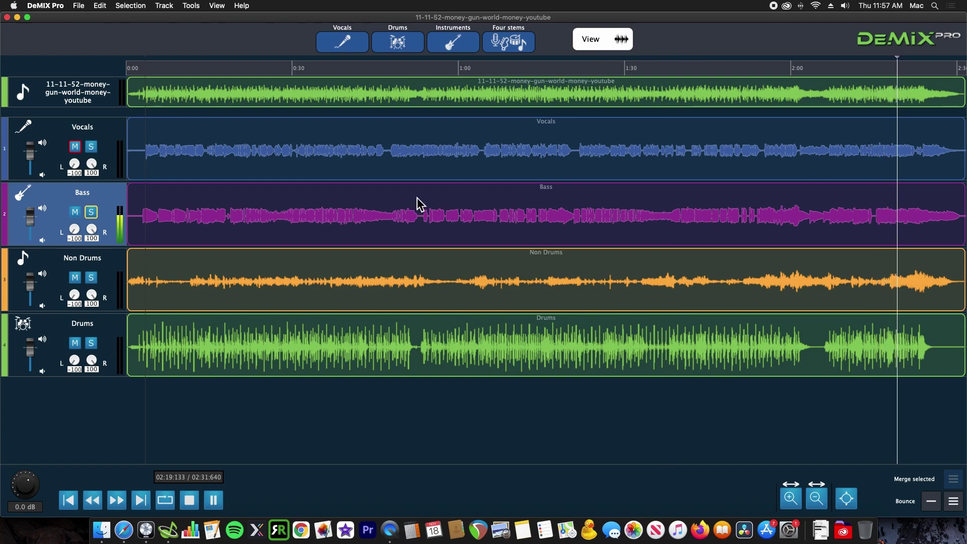
{"action": "left_click", "coordinate": [487, 153]}
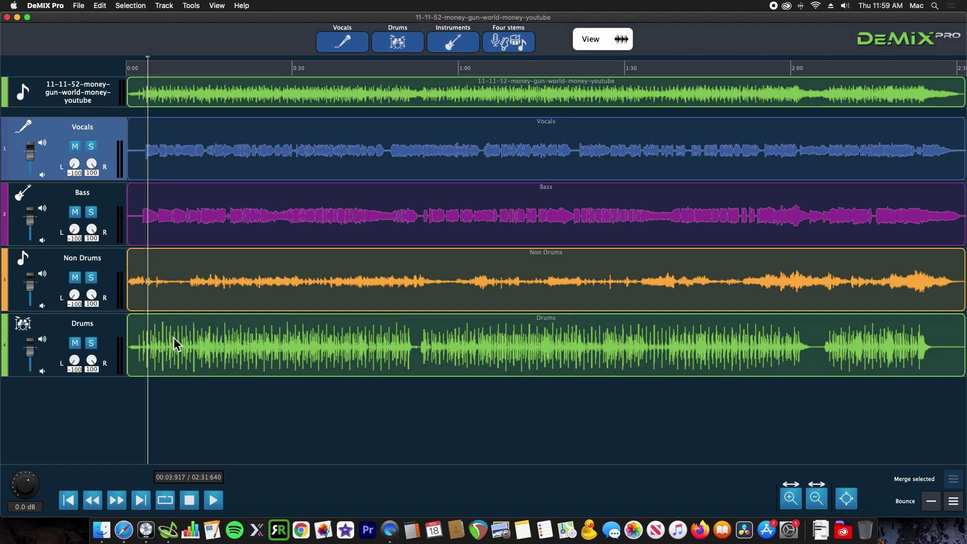
- Solo the Drums stem, play and stop it, and park the playhead at about 0:38
{"action": "left_click", "coordinate": [171, 328]}
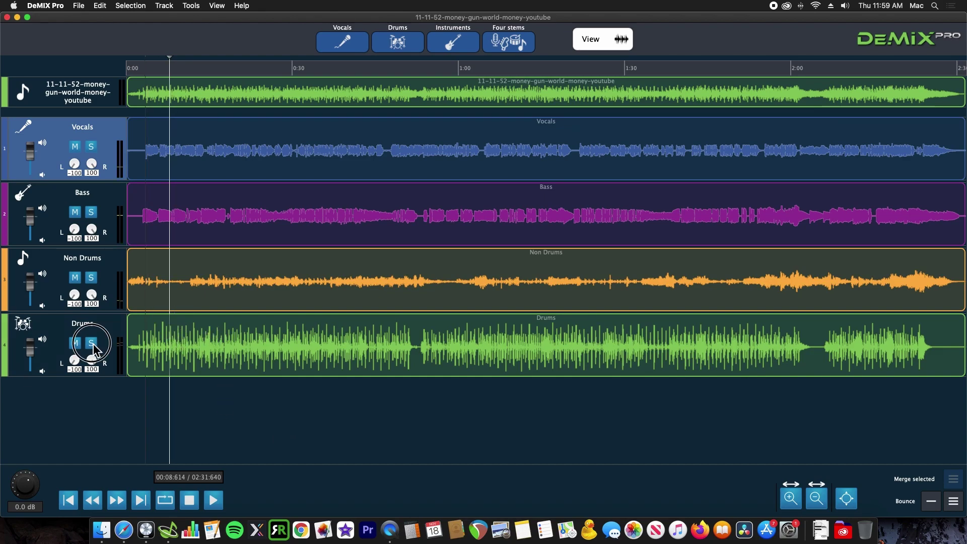
{"action": "key", "text": "space"}
{"action": "left_click", "coordinate": [91, 343]}
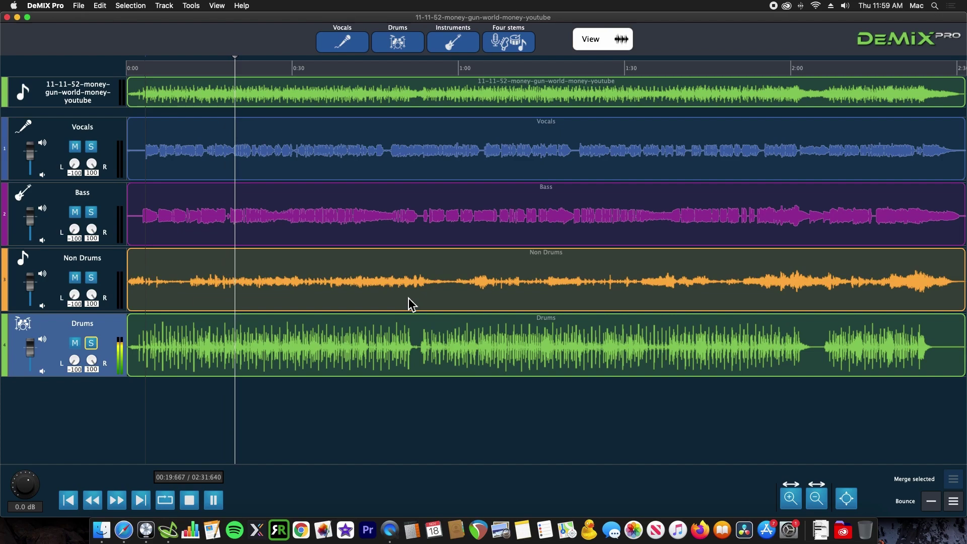
{"action": "key", "text": "space"}
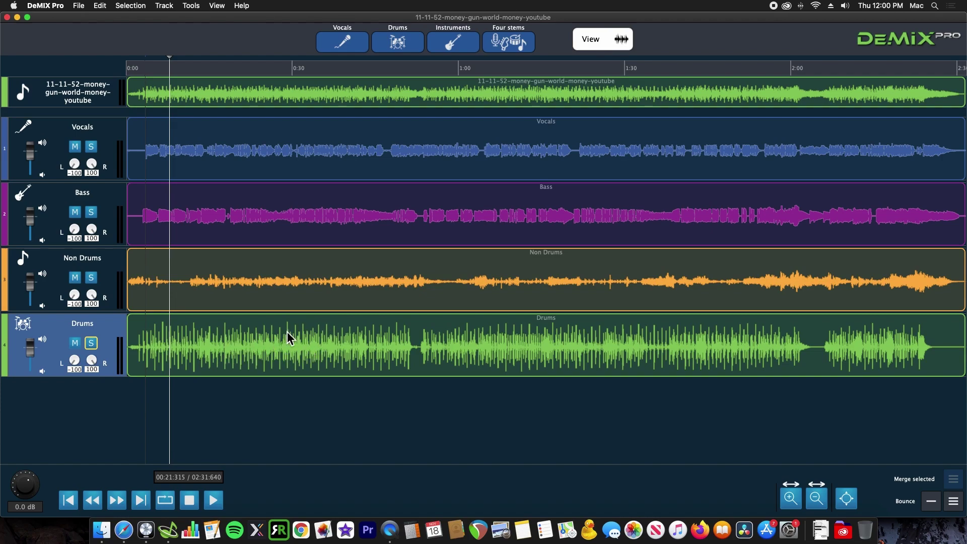
{"action": "left_click", "coordinate": [340, 324]}
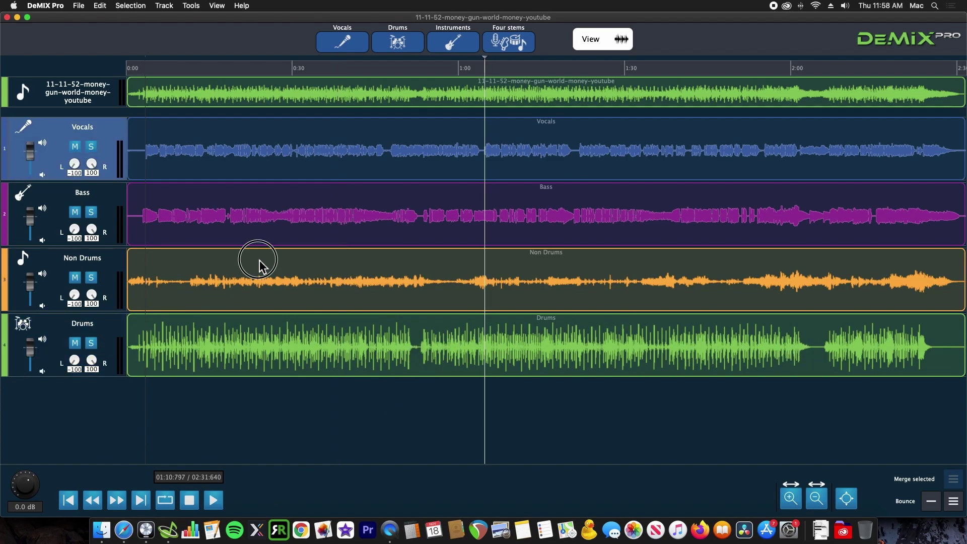
- Start an Instruments separation on the Non Drums track with Electric Guitar (beta) chosen instead of Bass
{"action": "left_click", "coordinate": [259, 260]}
{"action": "right_click", "coordinate": [99, 260]}
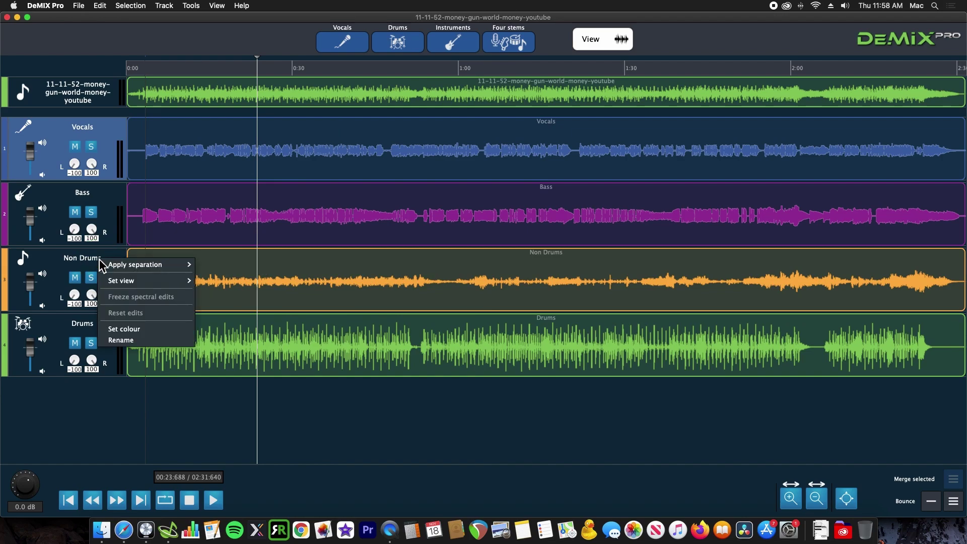
{"action": "mouse_move", "coordinate": [151, 265]}
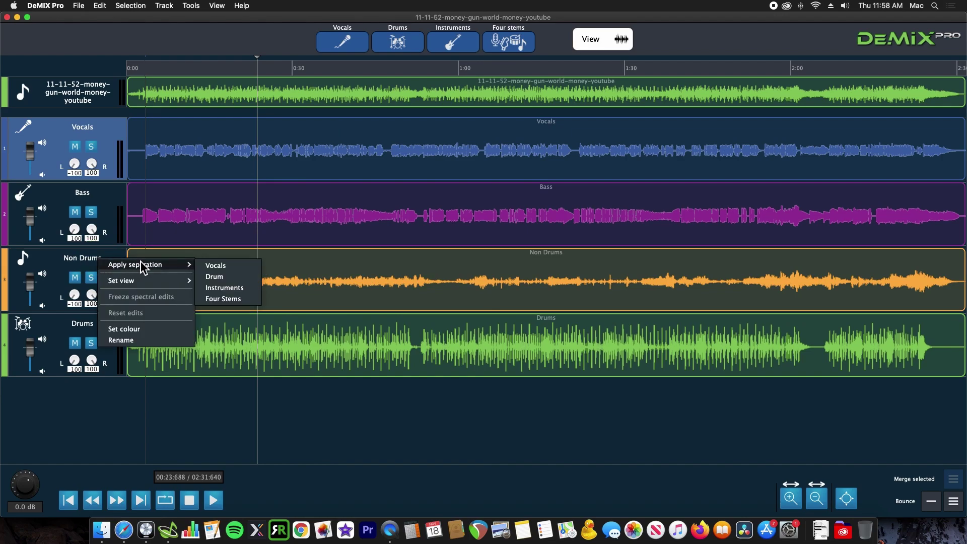
{"action": "left_click", "coordinate": [223, 289]}
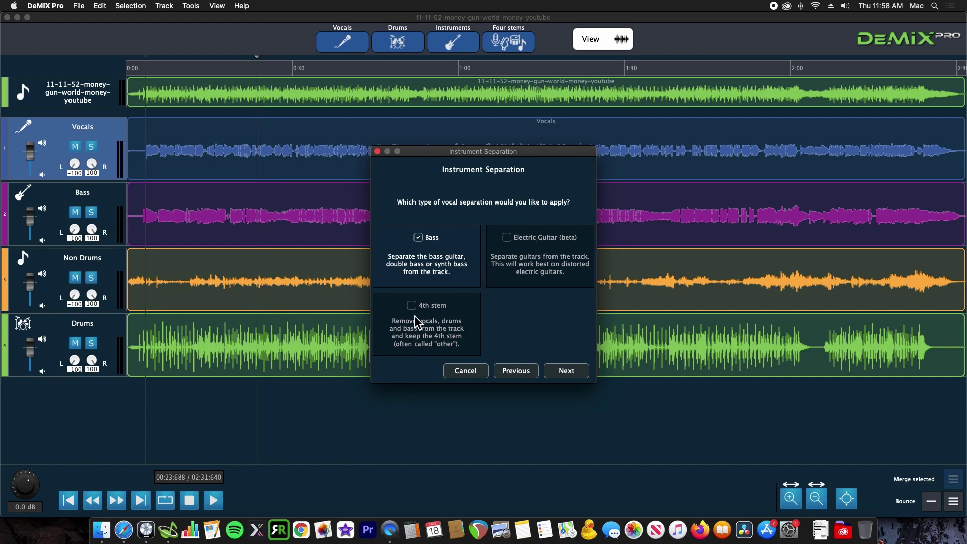
{"action": "left_click", "coordinate": [523, 238]}
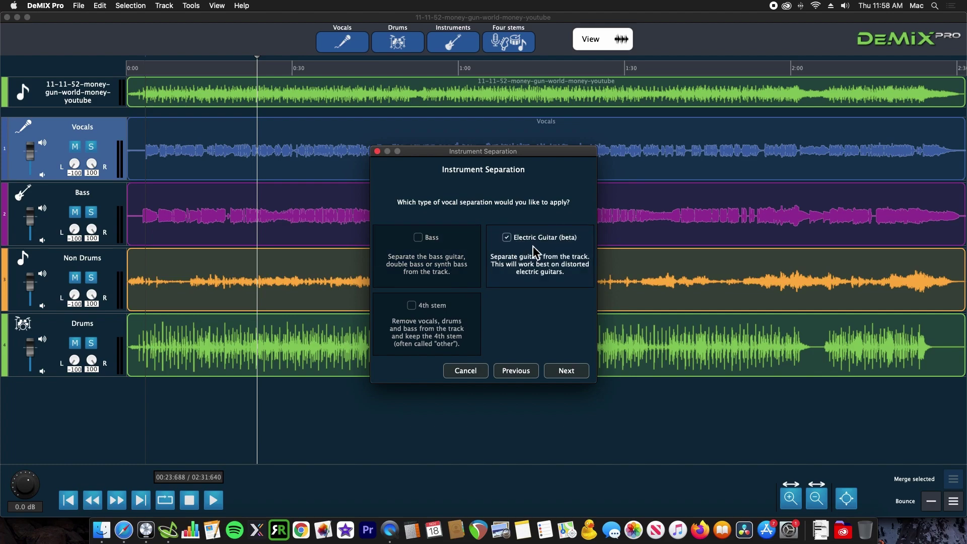